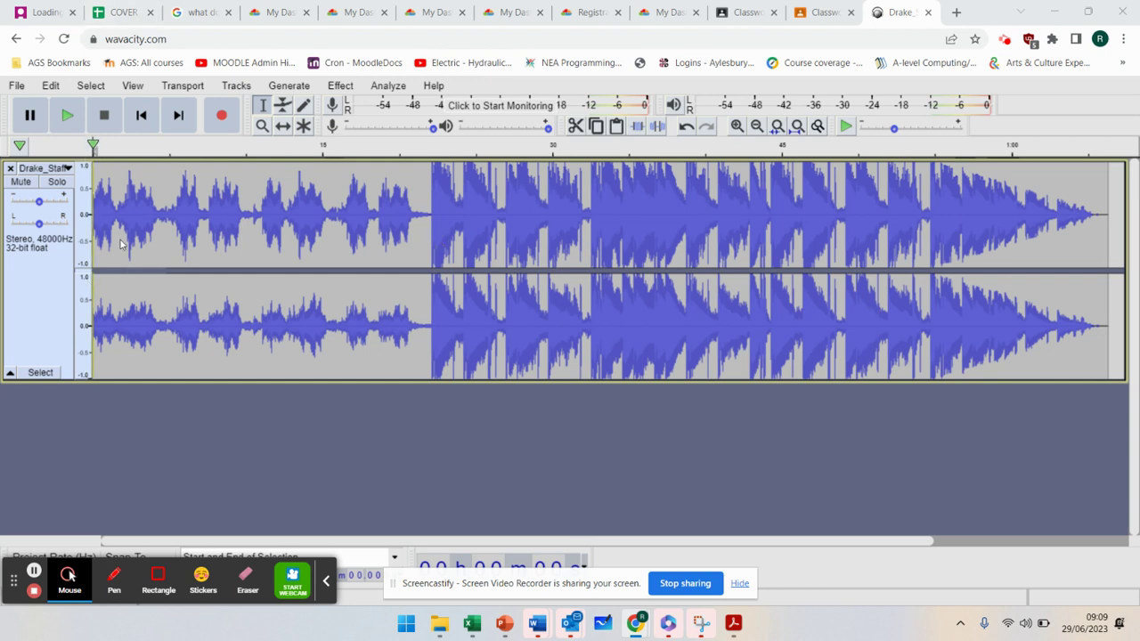
# - Undo the accidental recording made at the end of the track
pyautogui.click(221, 115)
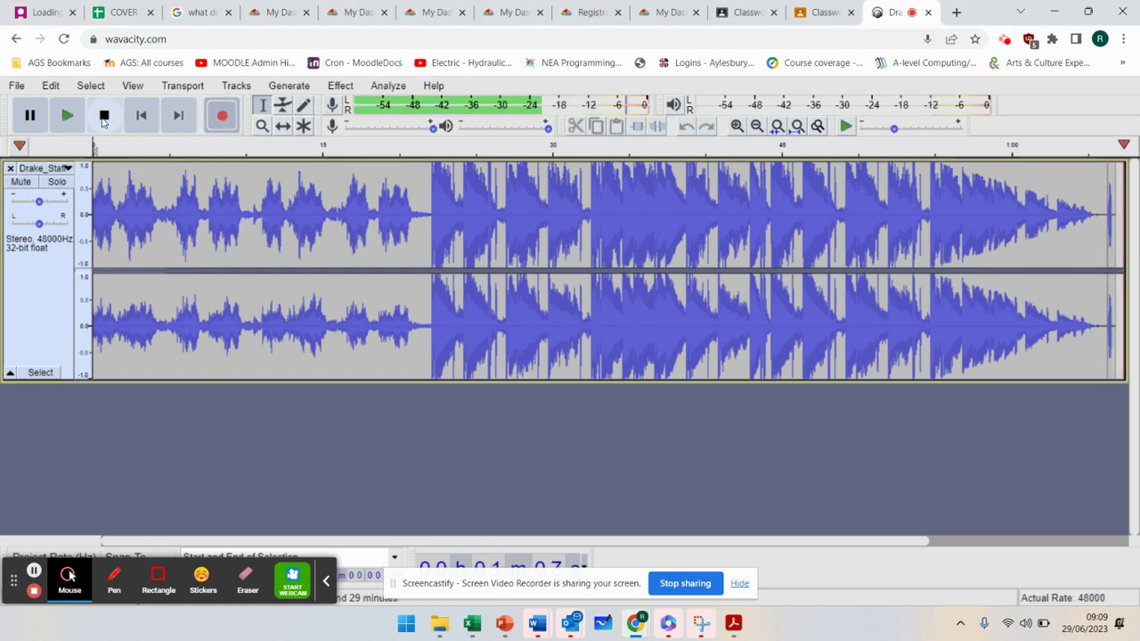
pyautogui.press('space')
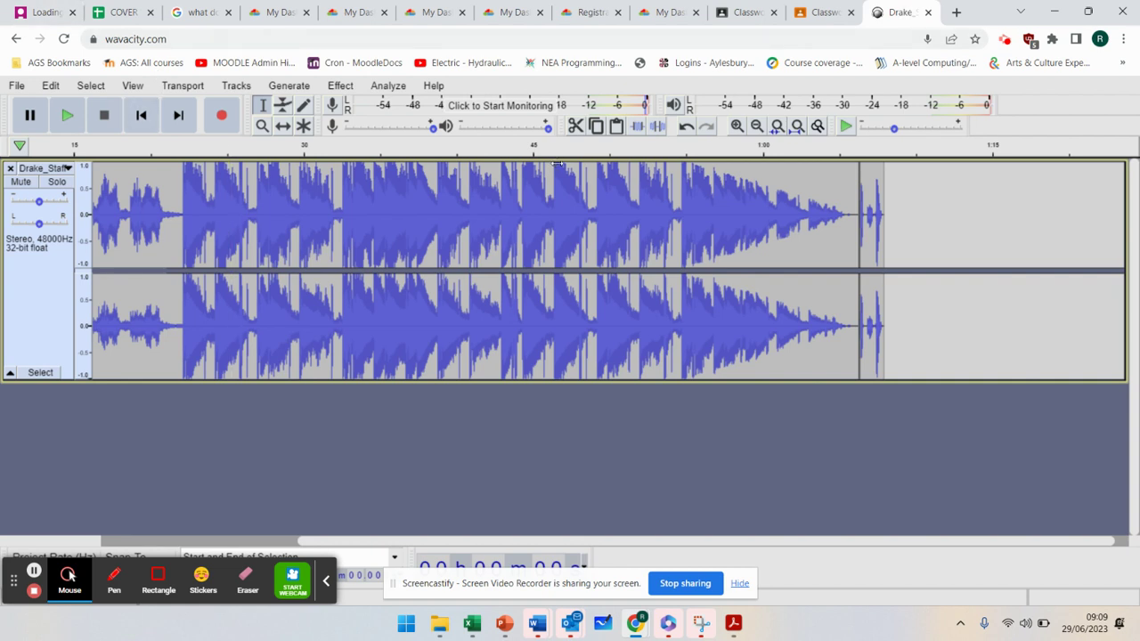
pyautogui.hotkey('ctrl', 'z')
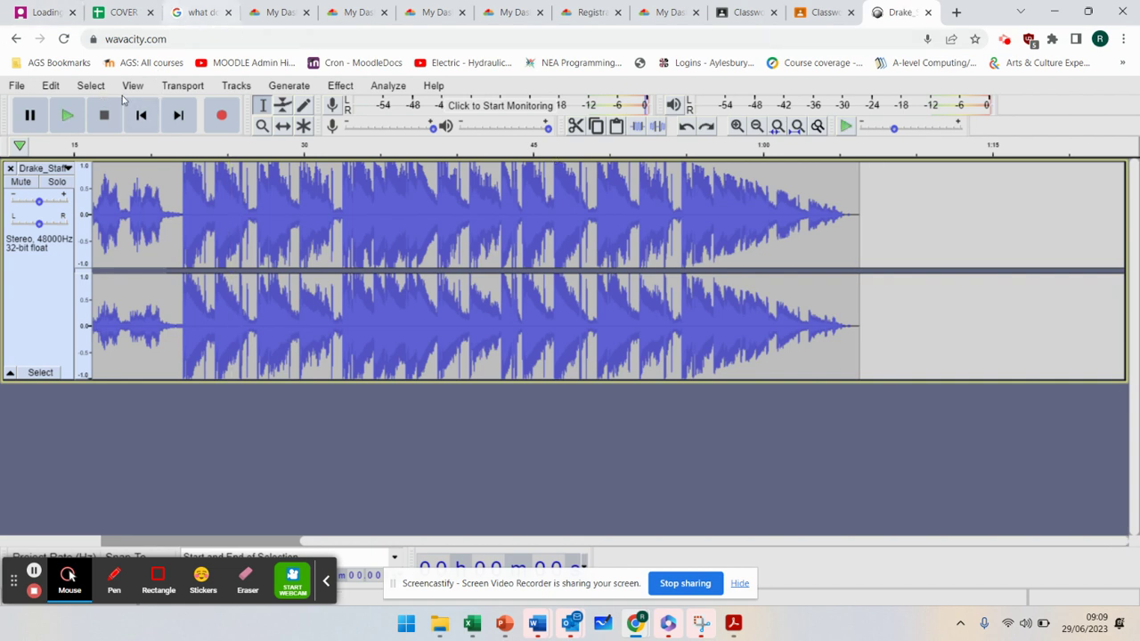
# - Add a new empty stereo track from Tracks > Add New
pyautogui.click(182, 85)
pyautogui.moveTo(237, 87)
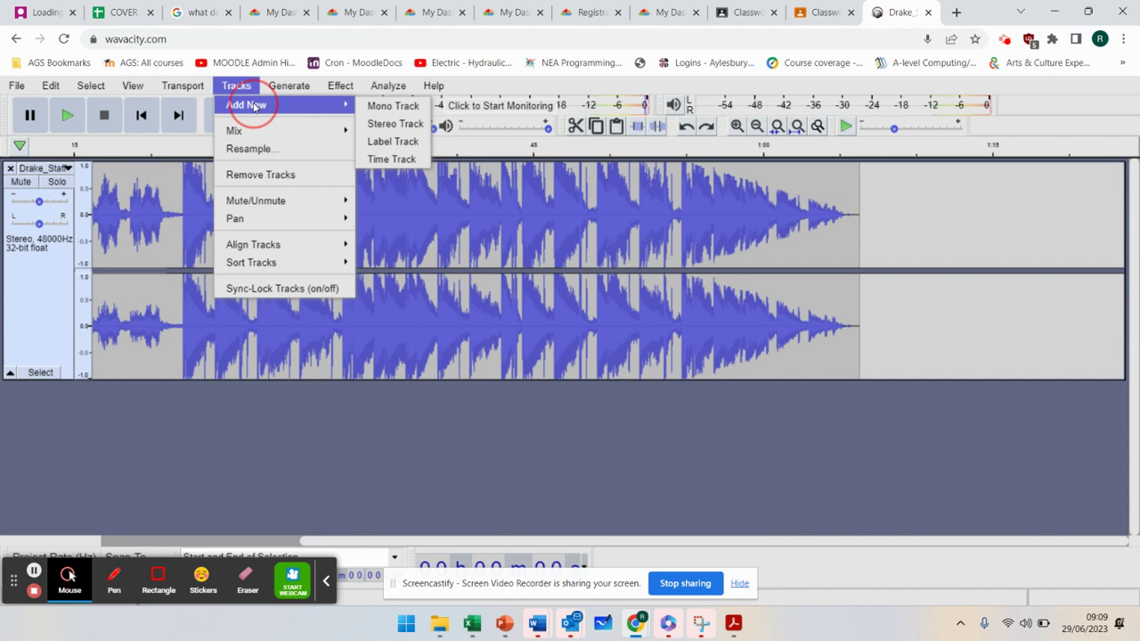
pyautogui.click(422, 124)
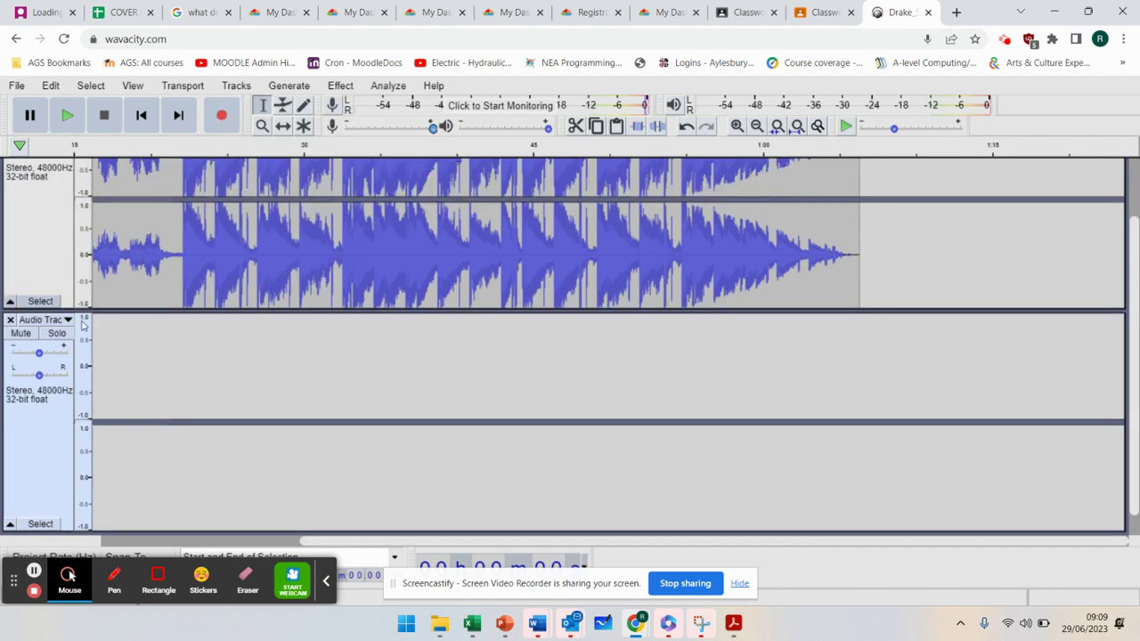
# - Record a short voice clip on the new track starting at about 22 seconds
pyautogui.click(180, 329)
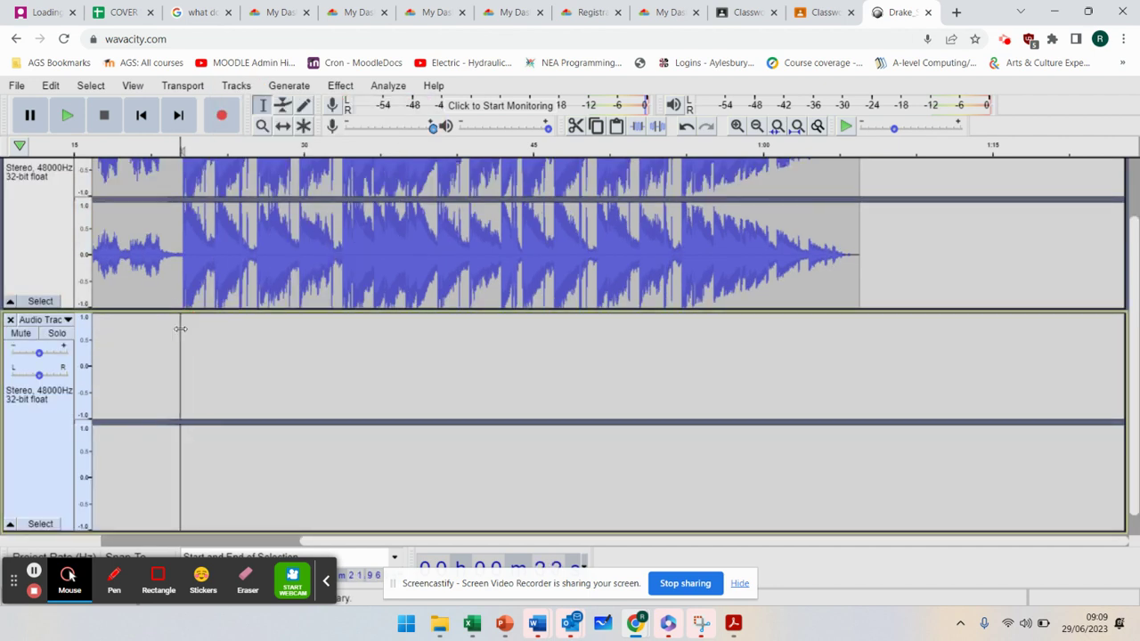
pyautogui.click(223, 114)
pyautogui.click(224, 114)
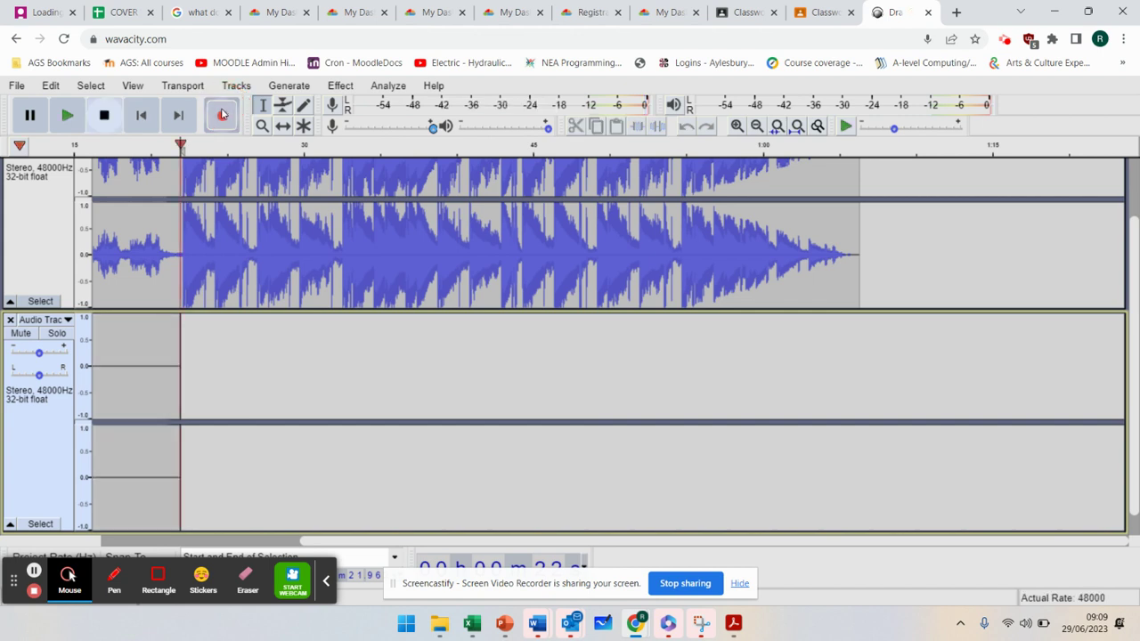
pyautogui.click(105, 116)
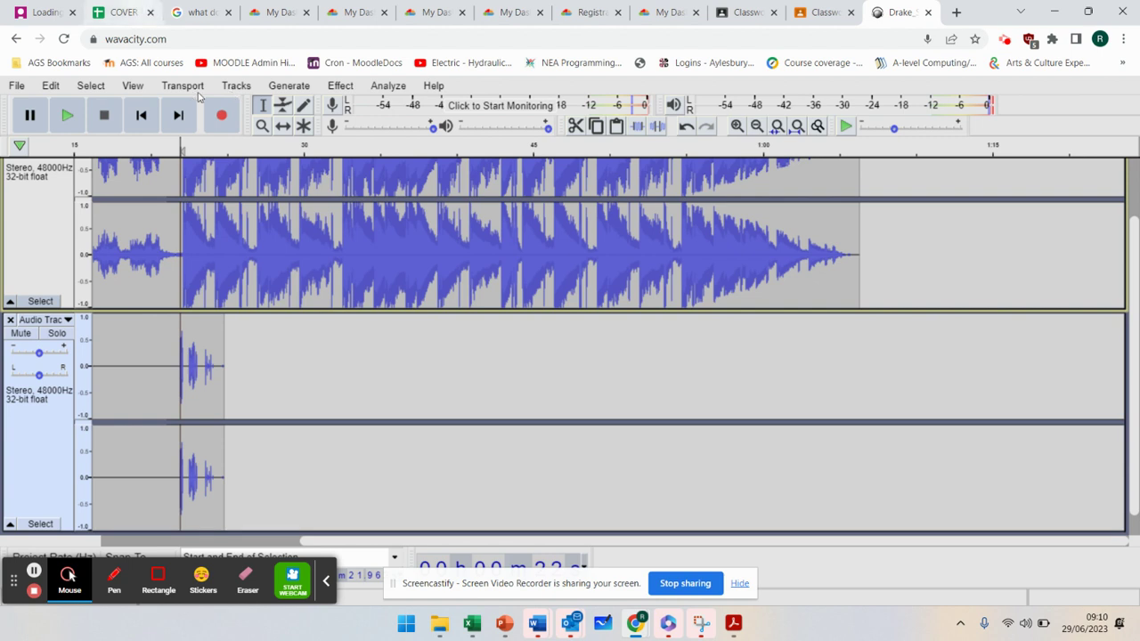
pyautogui.click(248, 89)
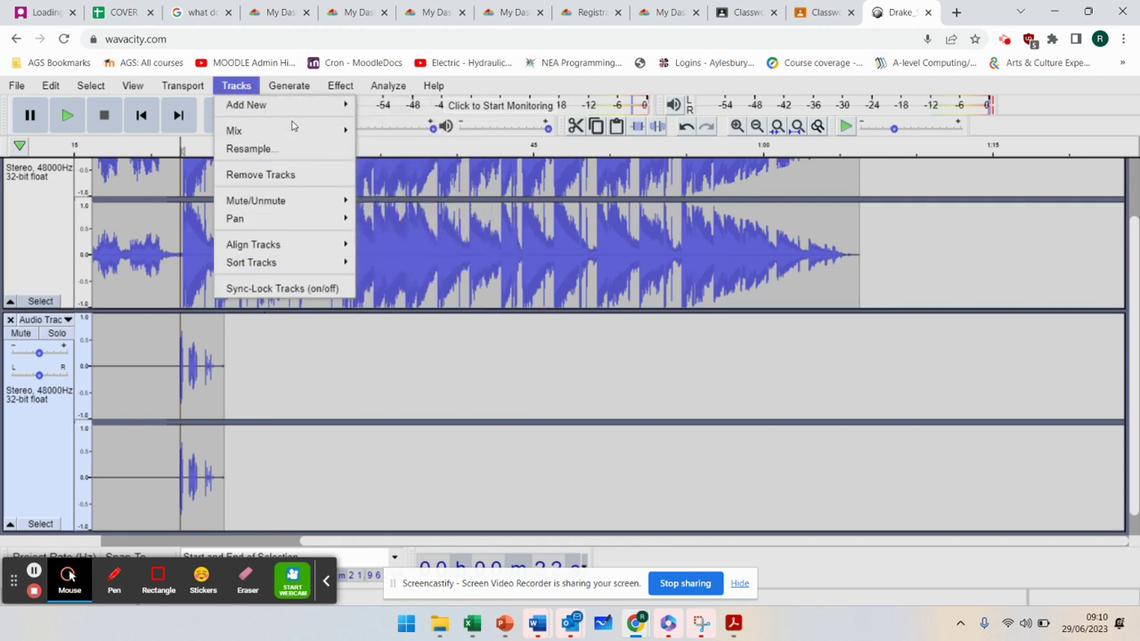
pyautogui.click(288, 86)
pyautogui.moveTo(240, 86)
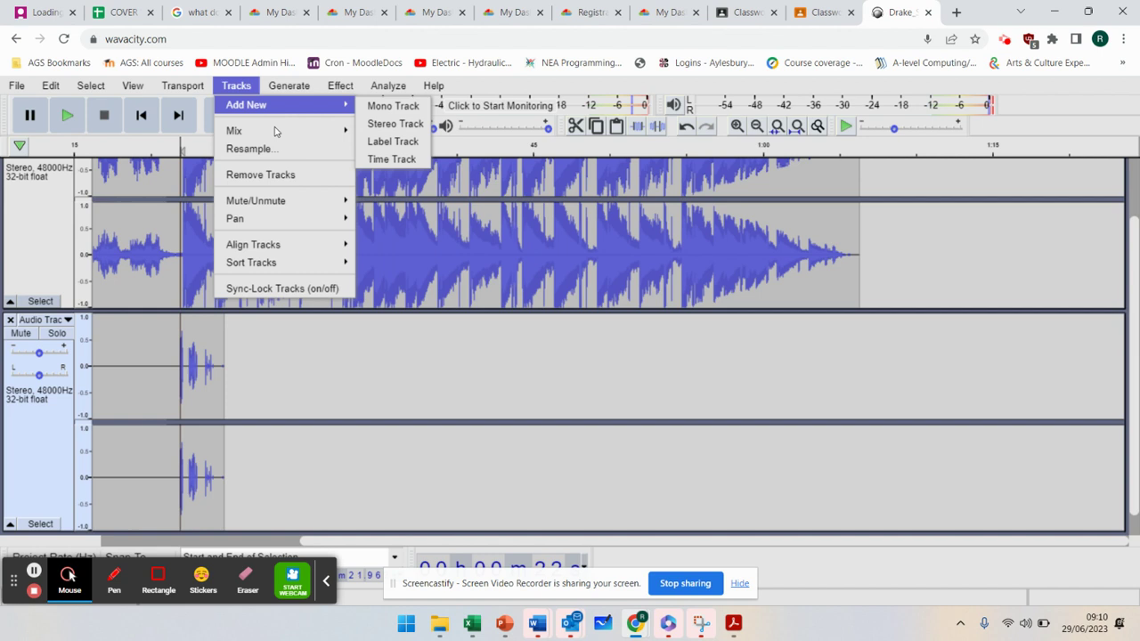
pyautogui.moveTo(290, 136)
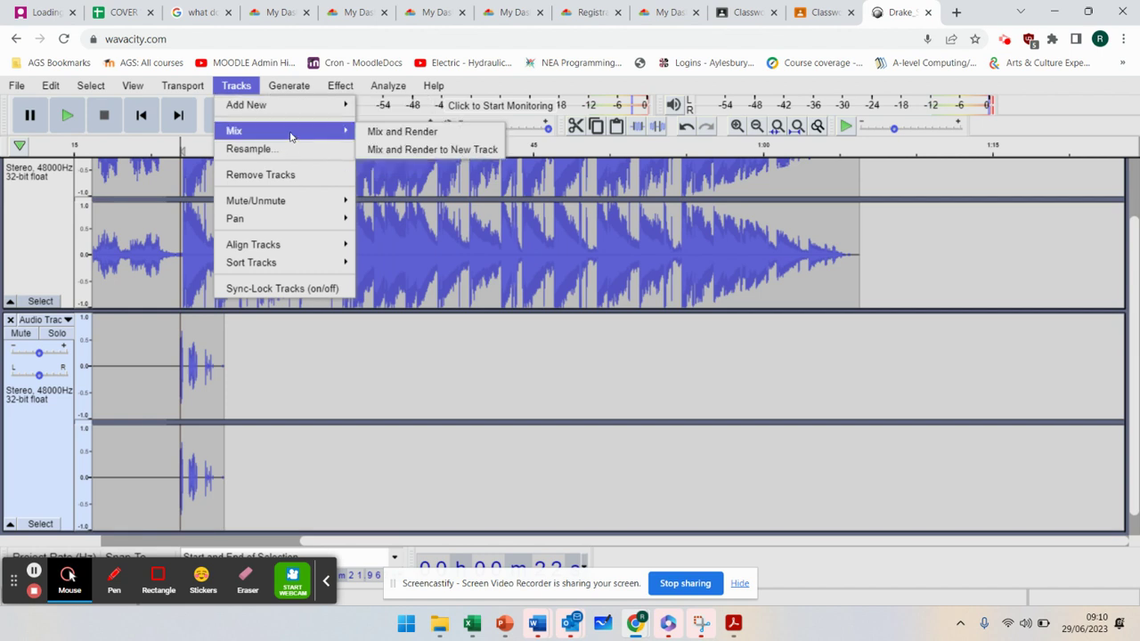
pyautogui.moveTo(319, 211)
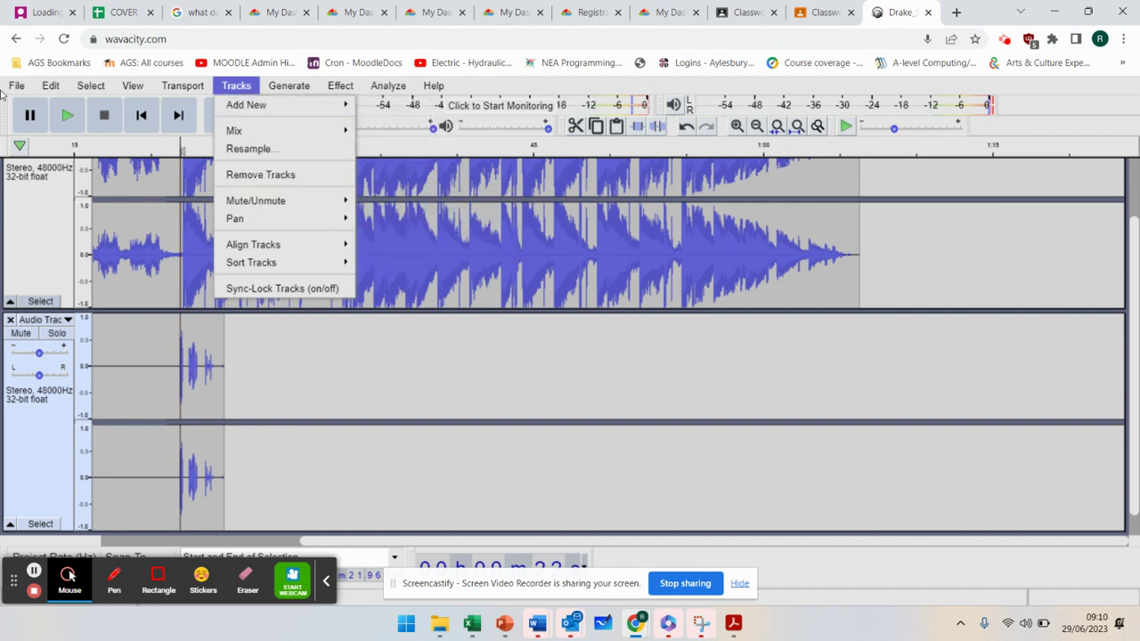
pyautogui.moveTo(13, 87)
pyautogui.moveTo(57, 163)
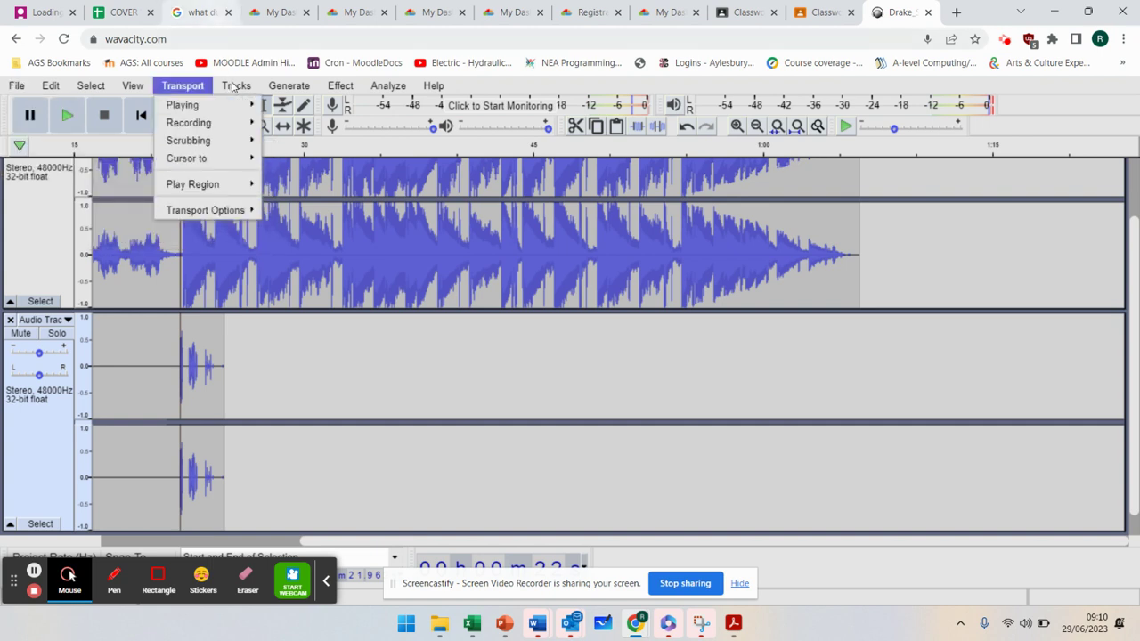
pyautogui.moveTo(253, 132)
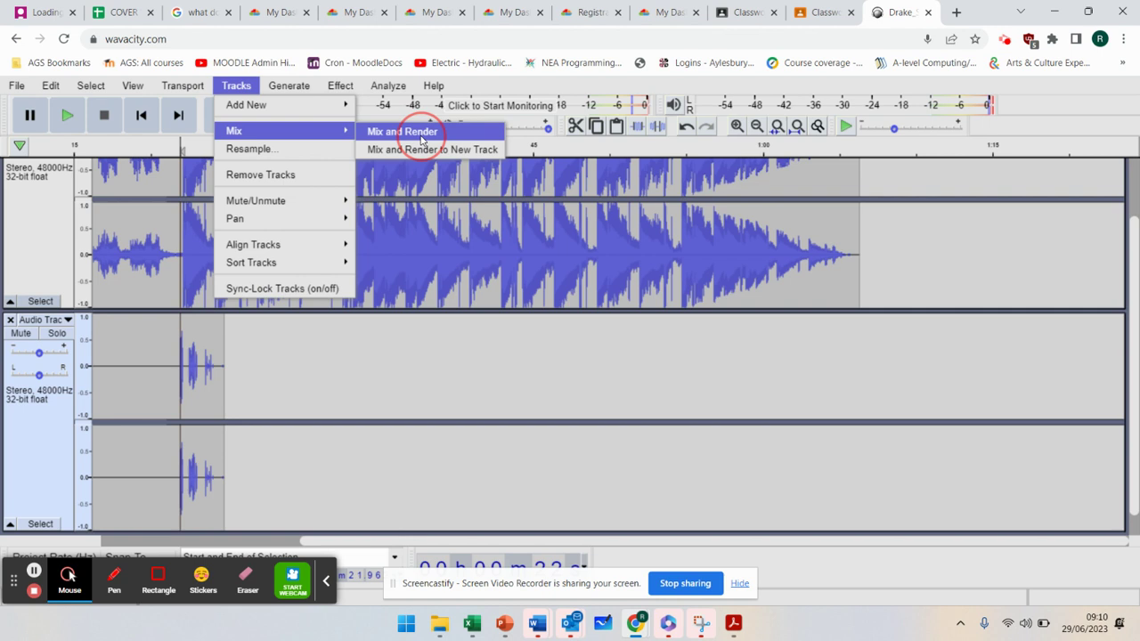
pyautogui.click(421, 136)
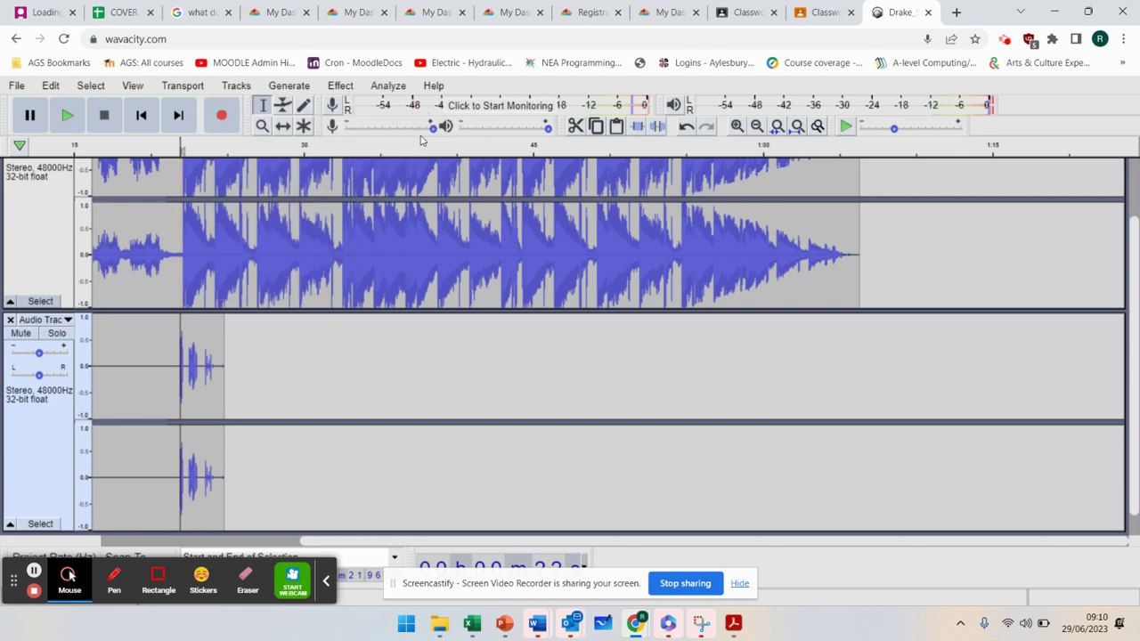
# - Select the backing music and voice tracks and Mix and Render them into one Mix track
pyautogui.scroll(2, 375, 263)
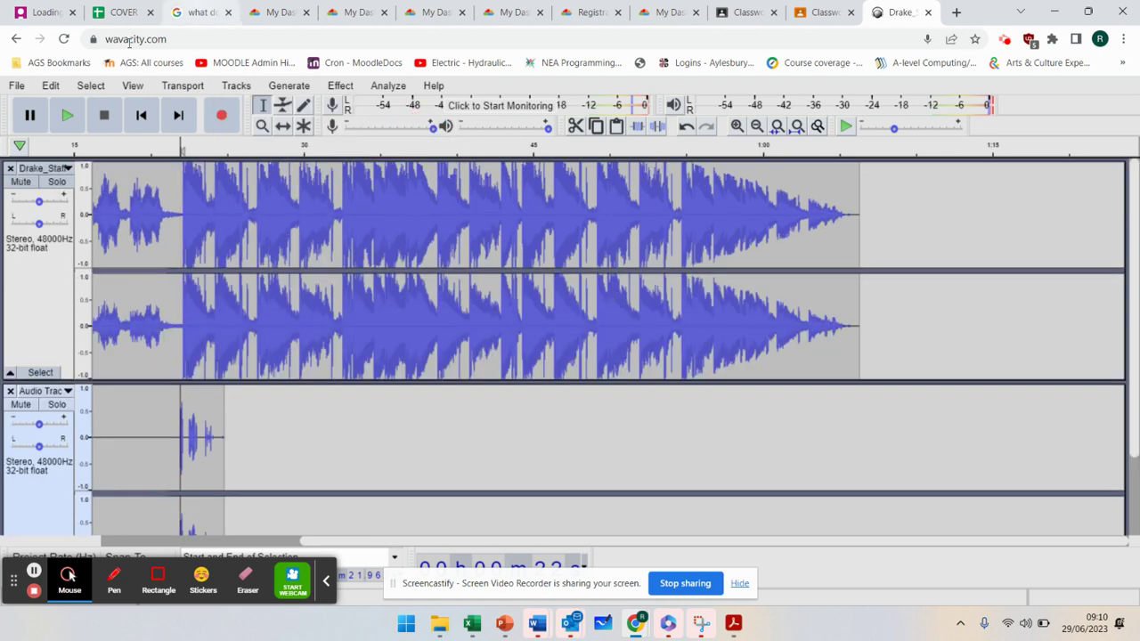
pyautogui.click(239, 88)
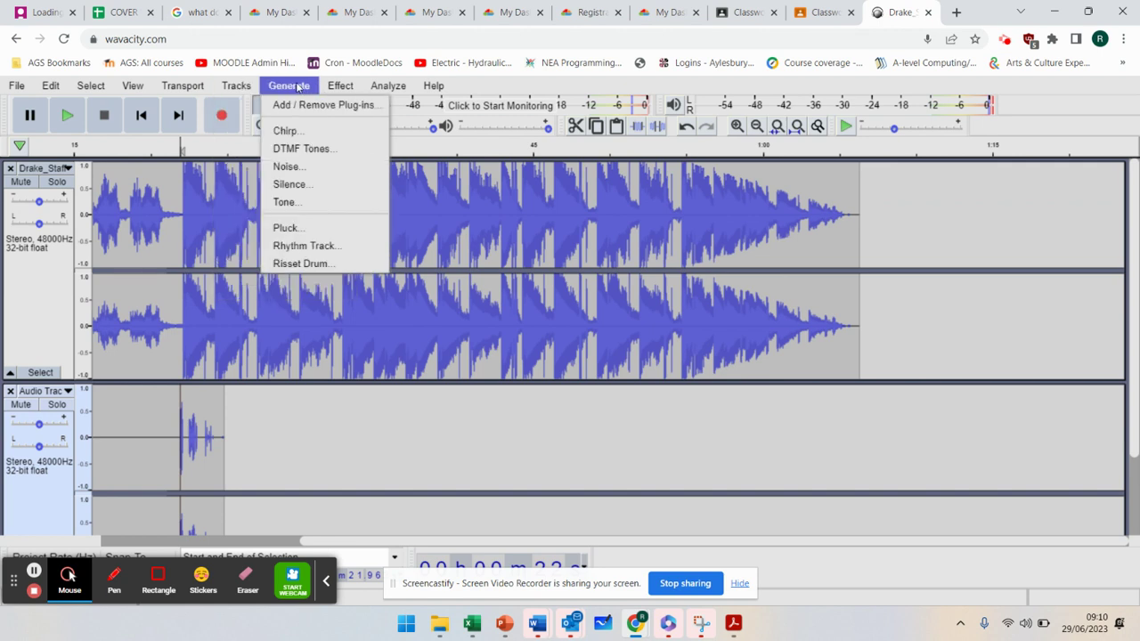
pyautogui.moveTo(339, 86)
pyautogui.moveTo(237, 84)
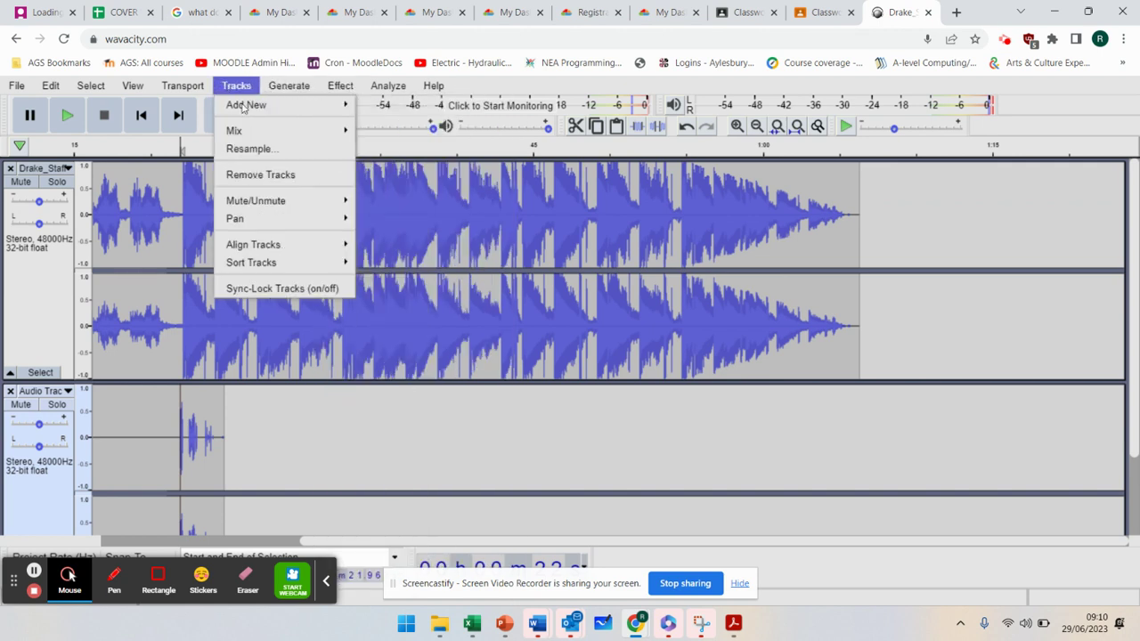
pyautogui.moveTo(249, 136)
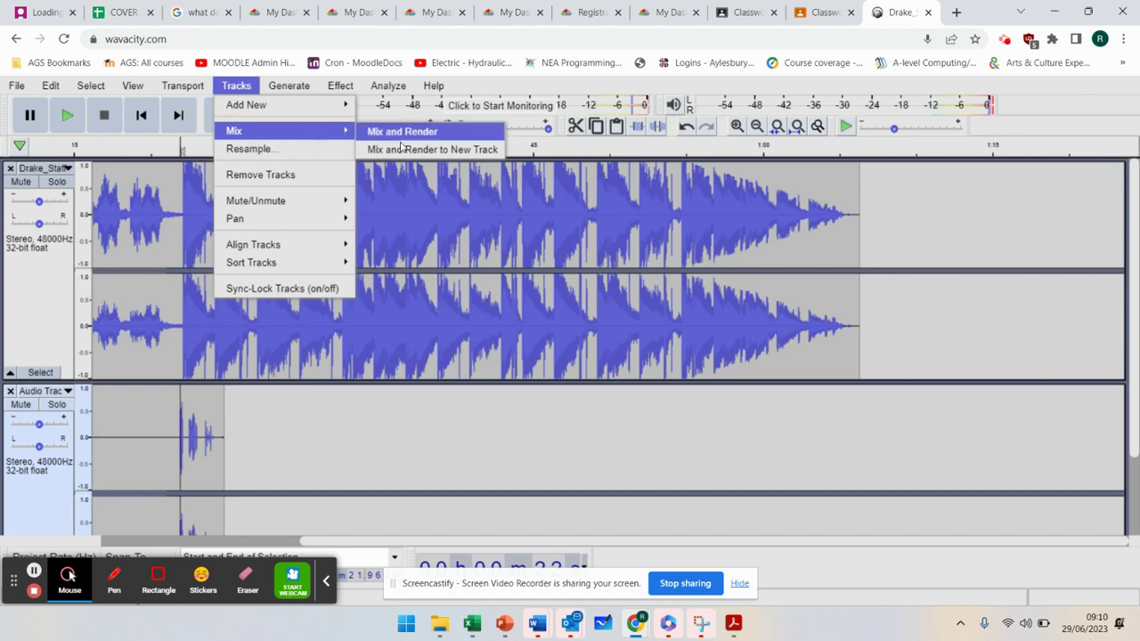
pyautogui.click(230, 435)
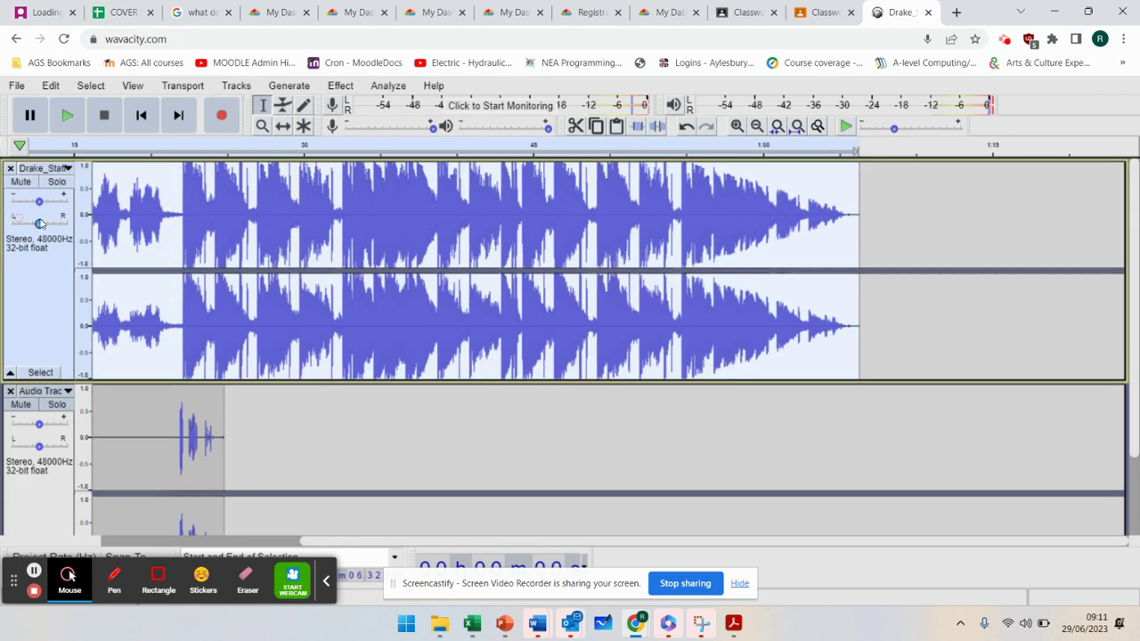
pyautogui.keyDown('shift'); pyautogui.click(31, 504); pyautogui.keyUp('shift')
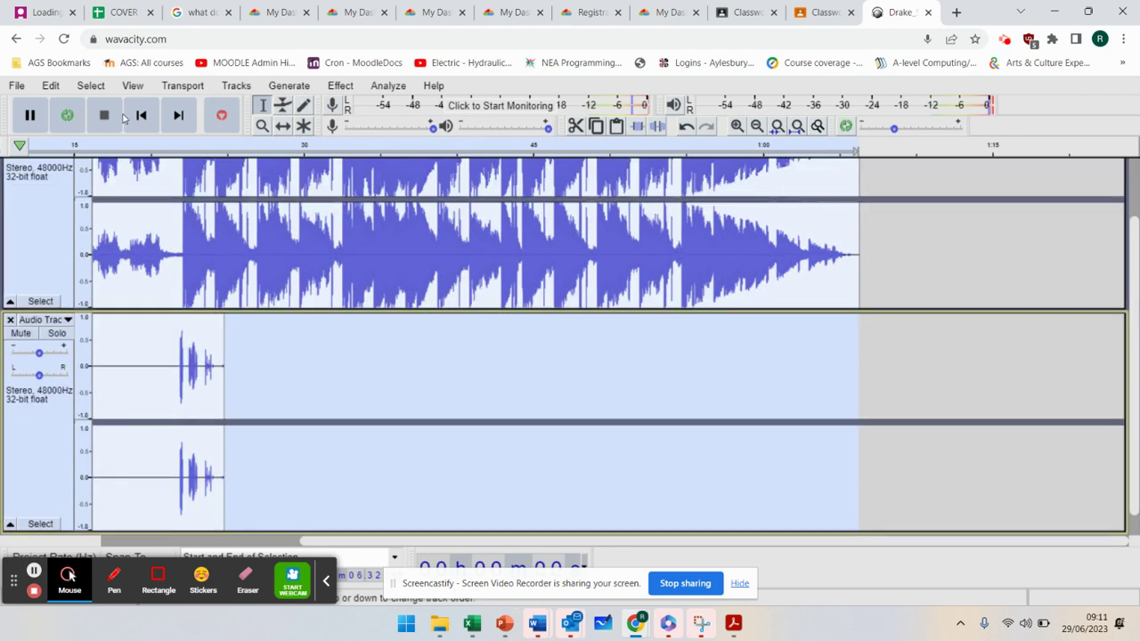
pyautogui.click(225, 89)
pyautogui.moveTo(273, 131)
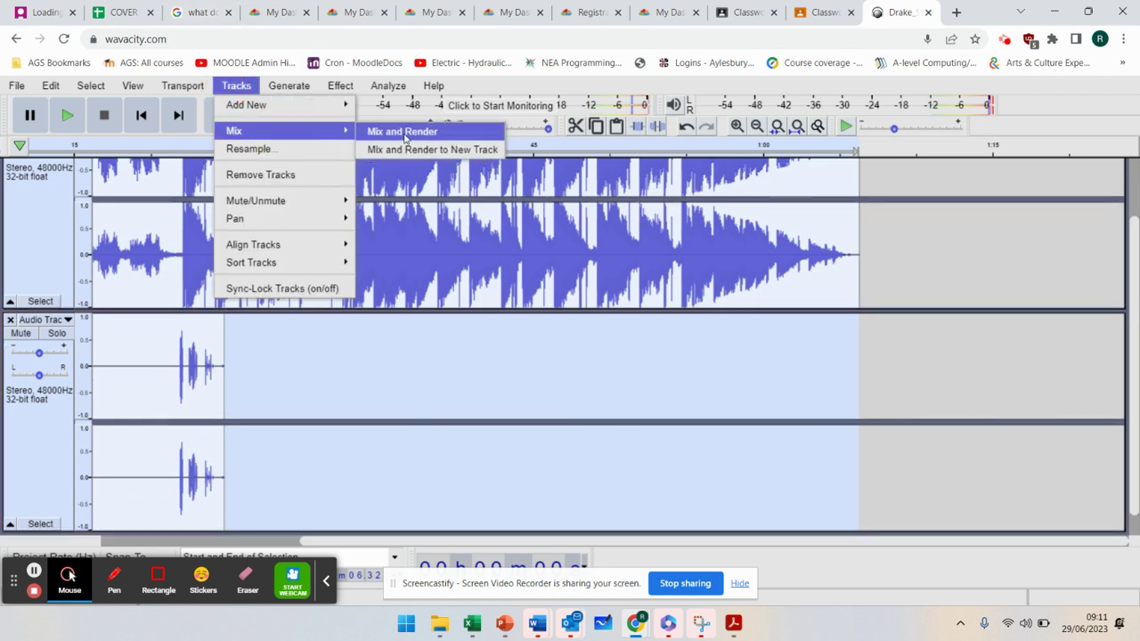
pyautogui.click(401, 131)
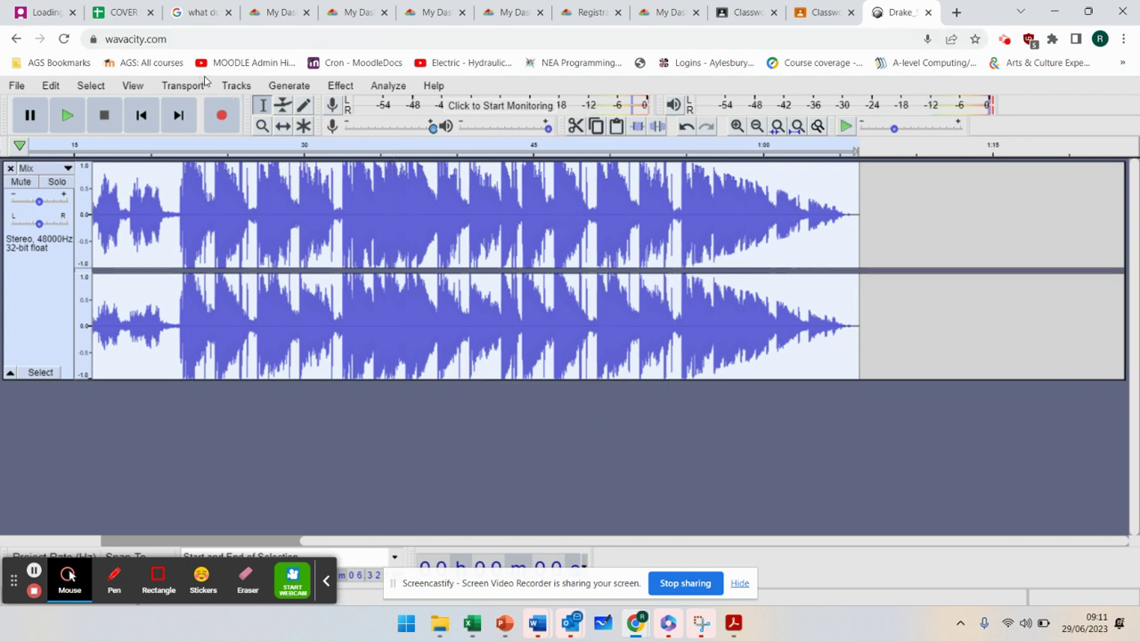
# - Close the reopened Tracks mixing options without applying another mix
pyautogui.click(237, 85)
pyautogui.moveTo(276, 110)
pyautogui.moveTo(295, 136)
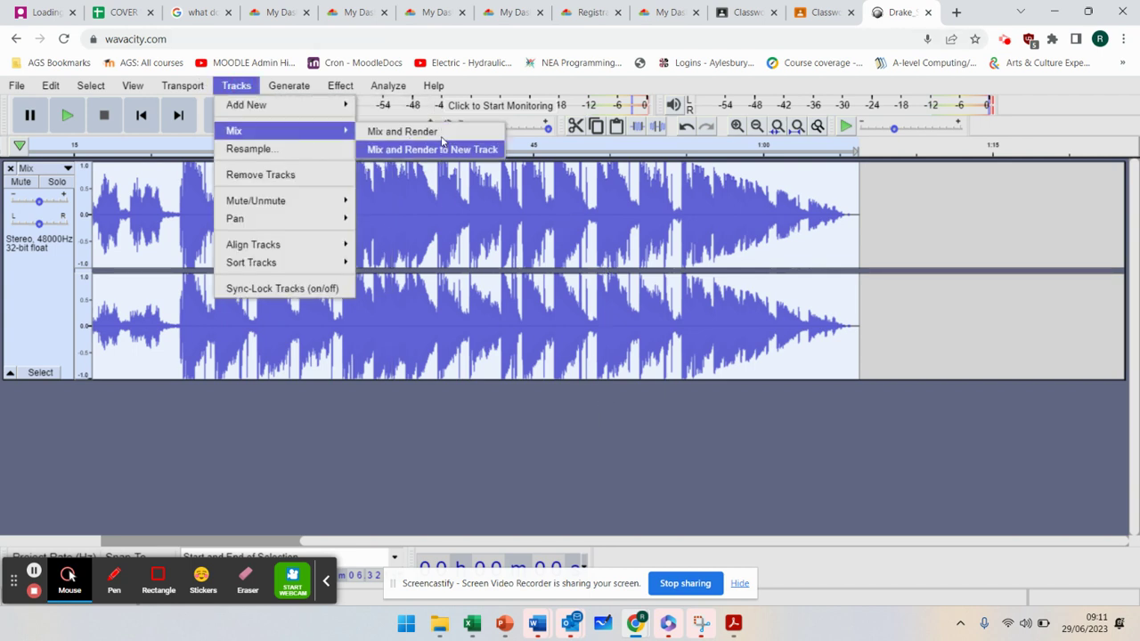
pyautogui.click(910, 345)
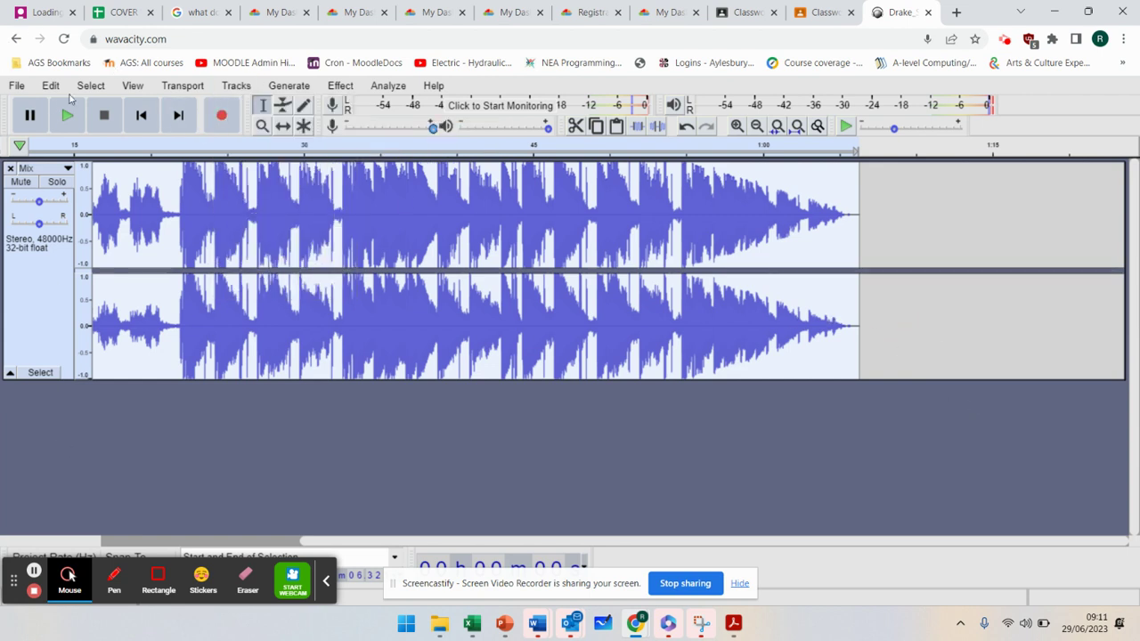
# - Add a new empty stereo track below the Mix track
pyautogui.click(245, 87)
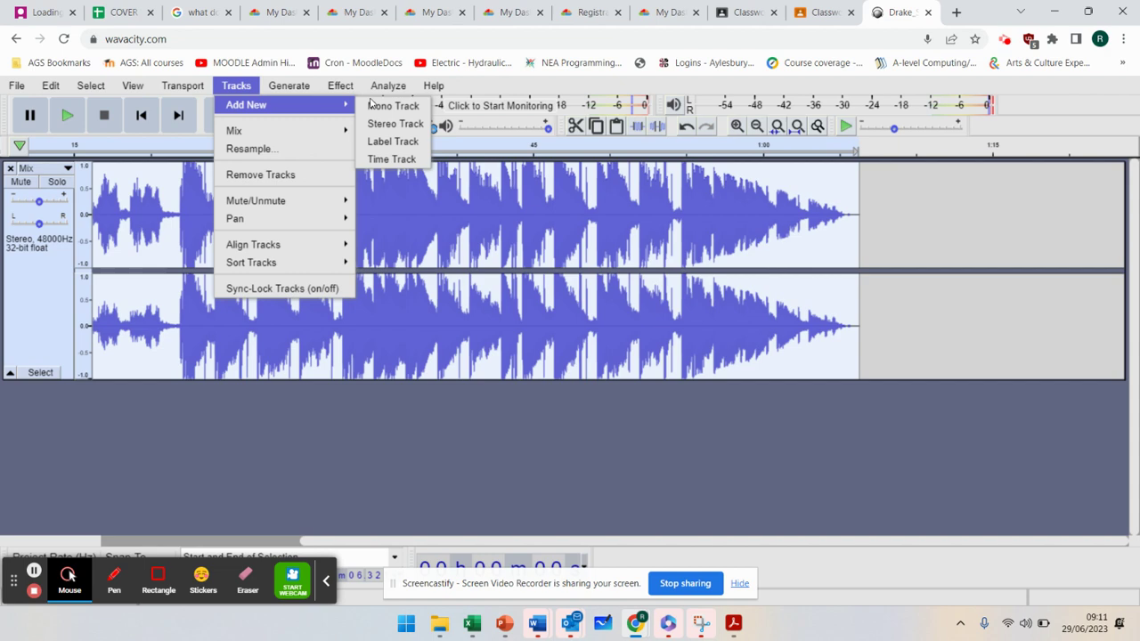
pyautogui.moveTo(332, 106)
pyautogui.click(395, 123)
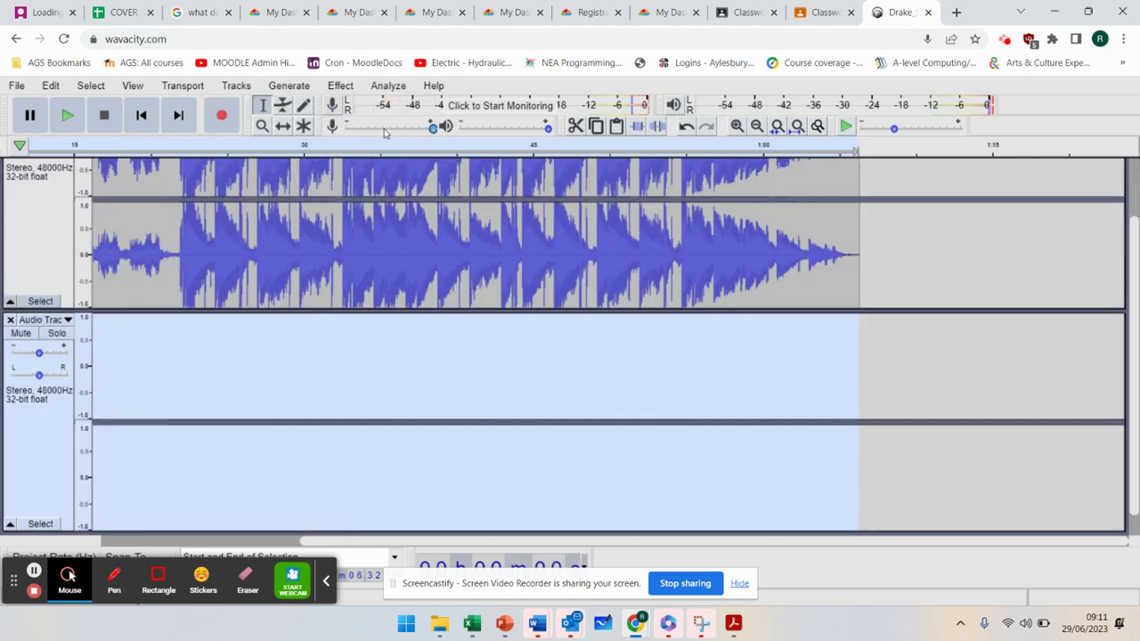
# - Record a short voice take from about 19 seconds, then select the Mix track
pyautogui.click(138, 344)
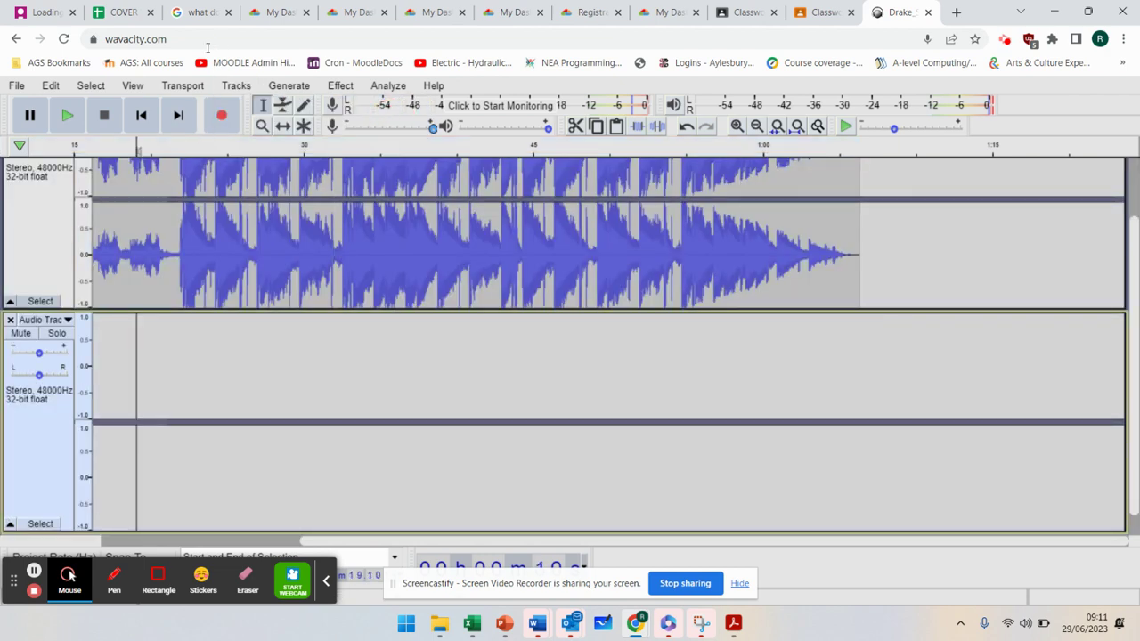
pyautogui.click(222, 117)
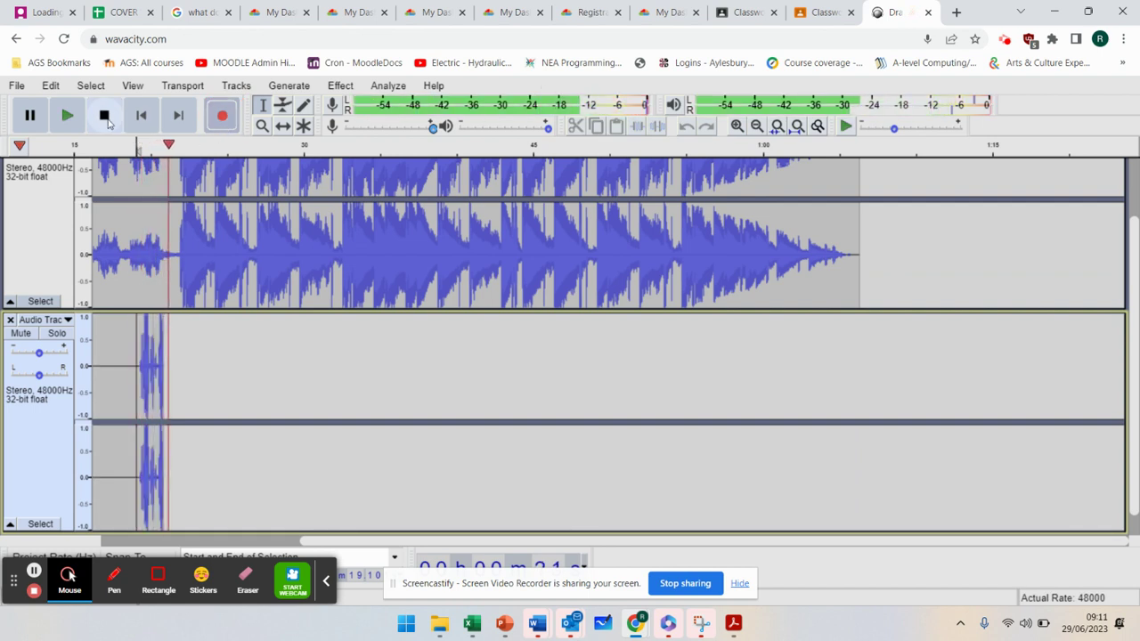
pyautogui.click(104, 116)
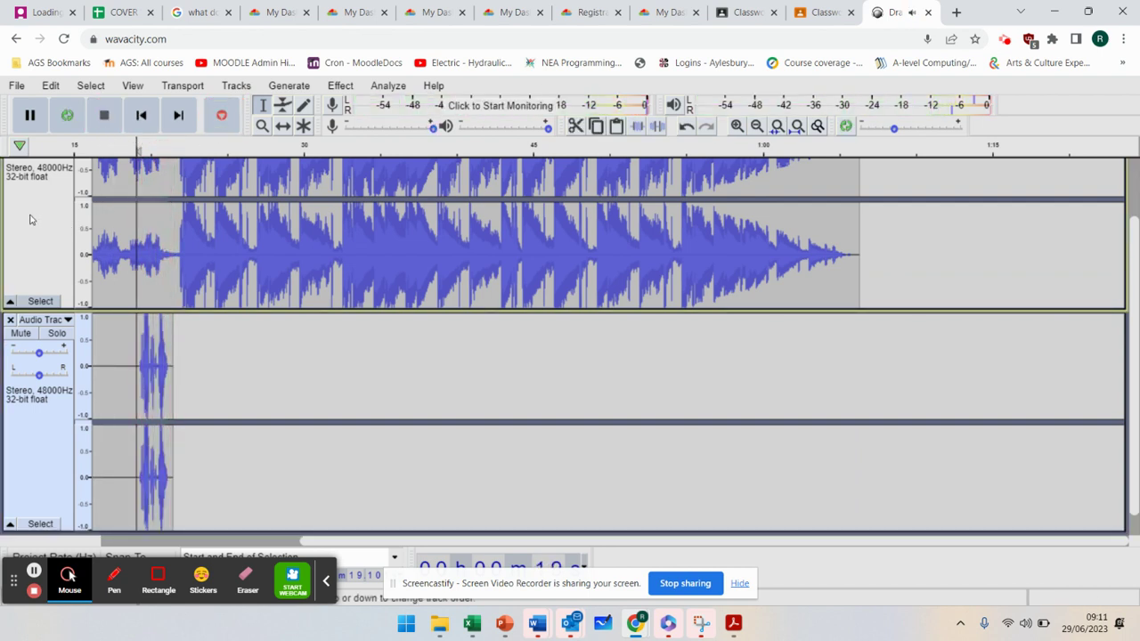
pyautogui.click(27, 249)
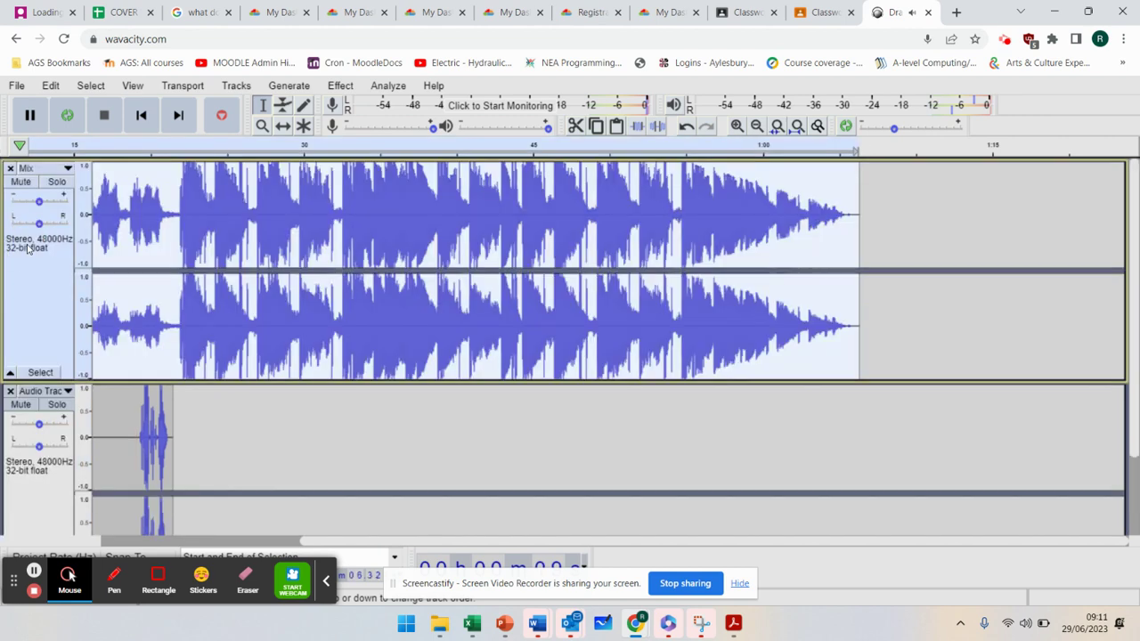
# - Add the new voice track to the selection and Mix and Render it into Mix
pyautogui.keyDown('shift'); pyautogui.click(43, 520); pyautogui.keyUp('shift')
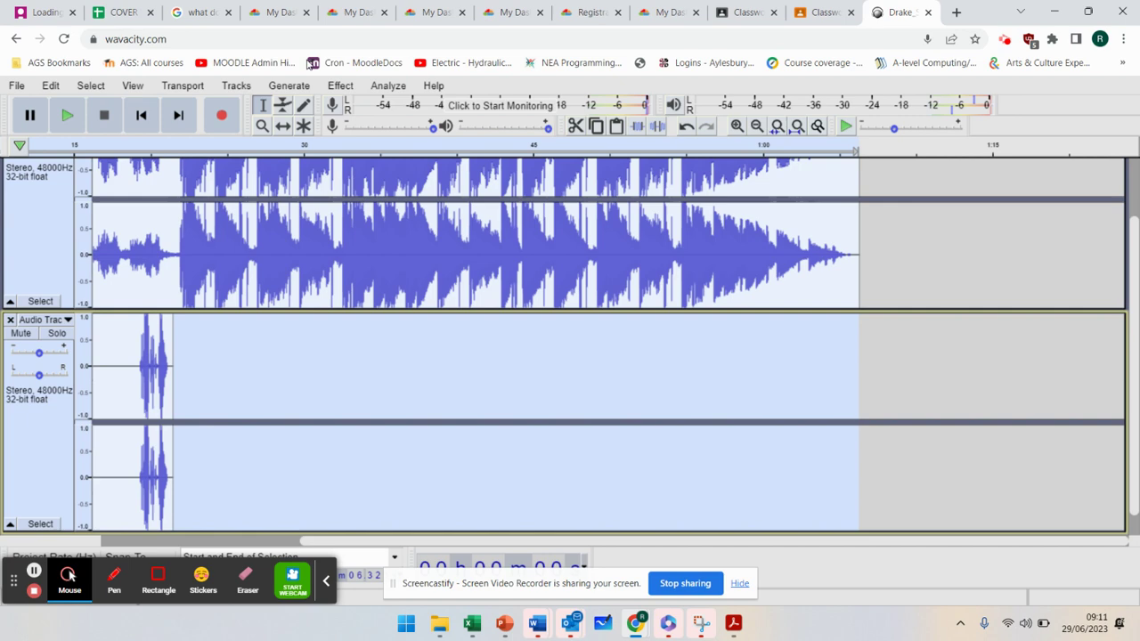
pyautogui.click(233, 86)
pyautogui.moveTo(278, 133)
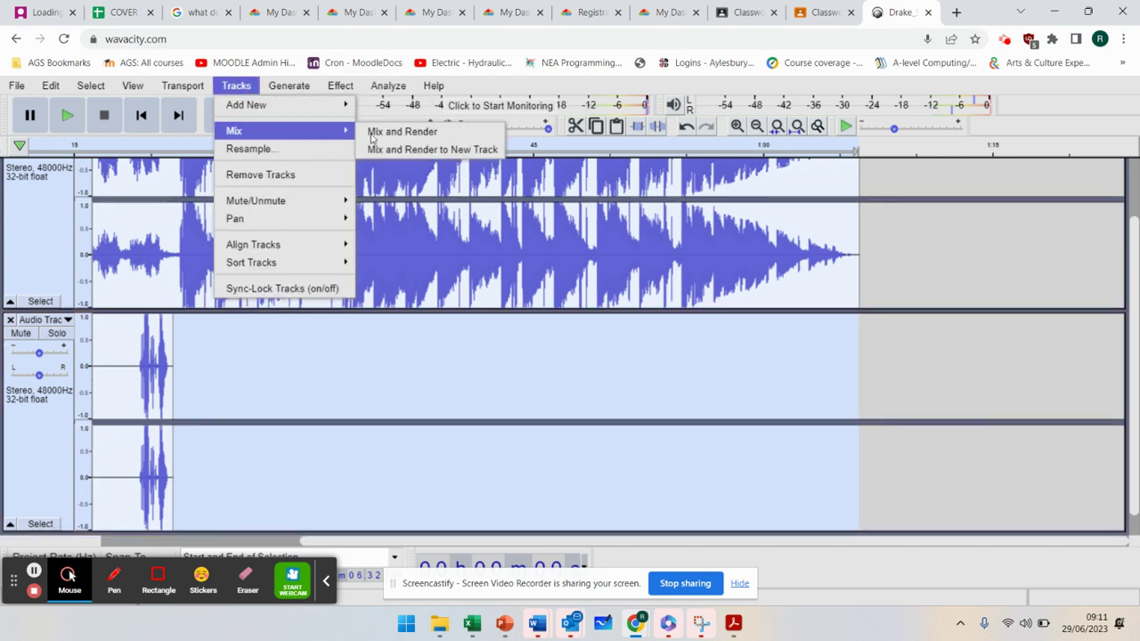
pyautogui.click(407, 130)
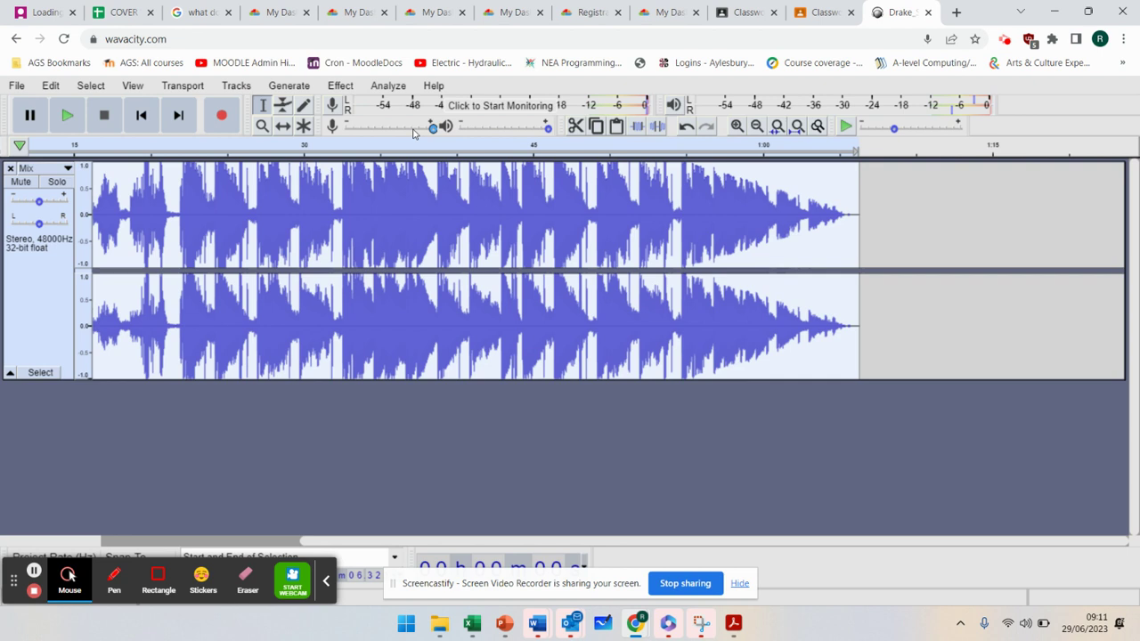
# - Download the Mix track as an audio file with File > Export > Export Audio
pyautogui.click(20, 85)
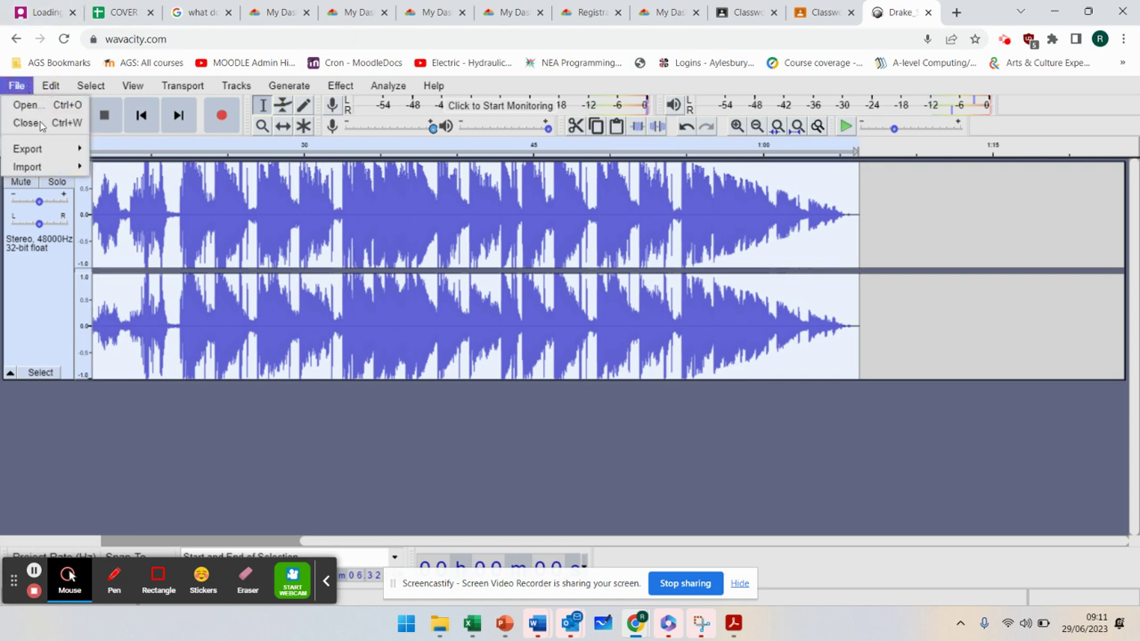
pyautogui.moveTo(47, 151)
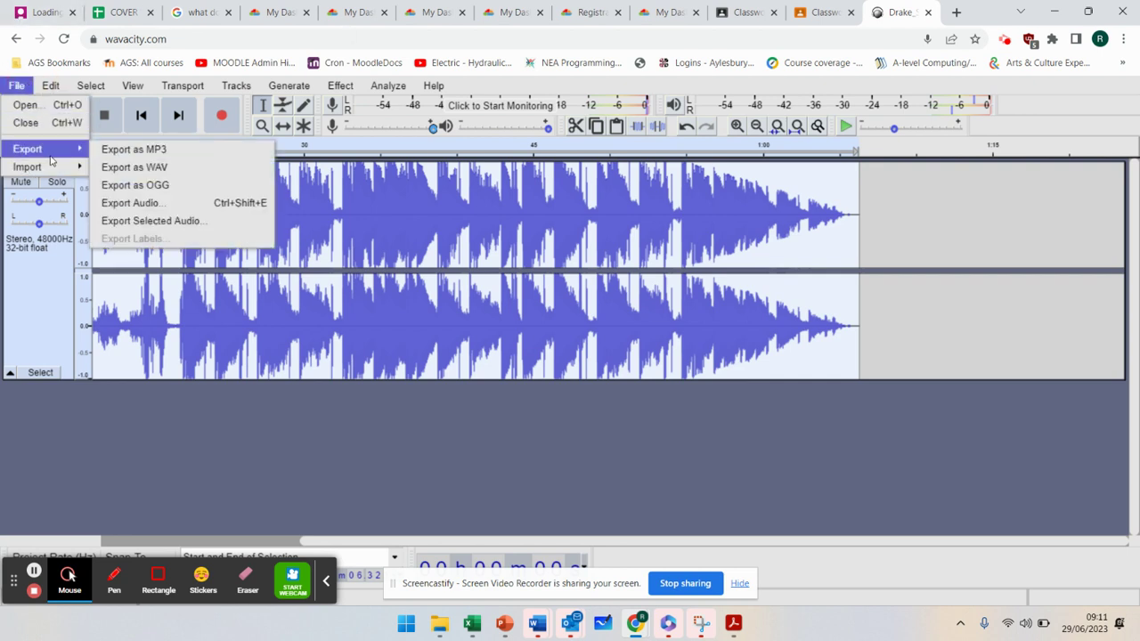
pyautogui.click(194, 208)
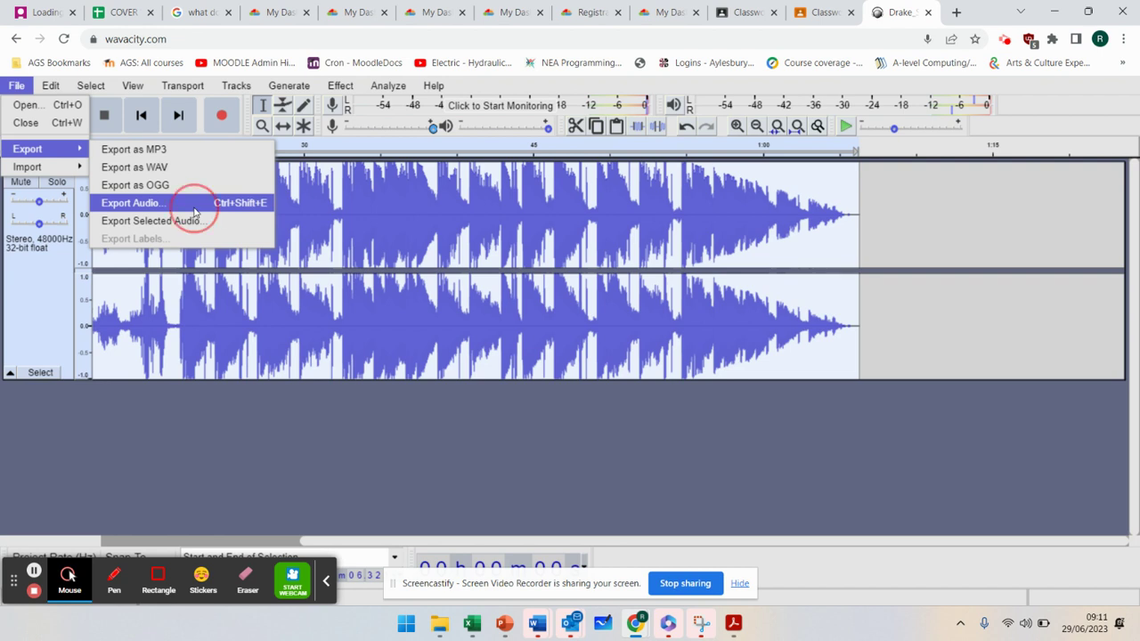